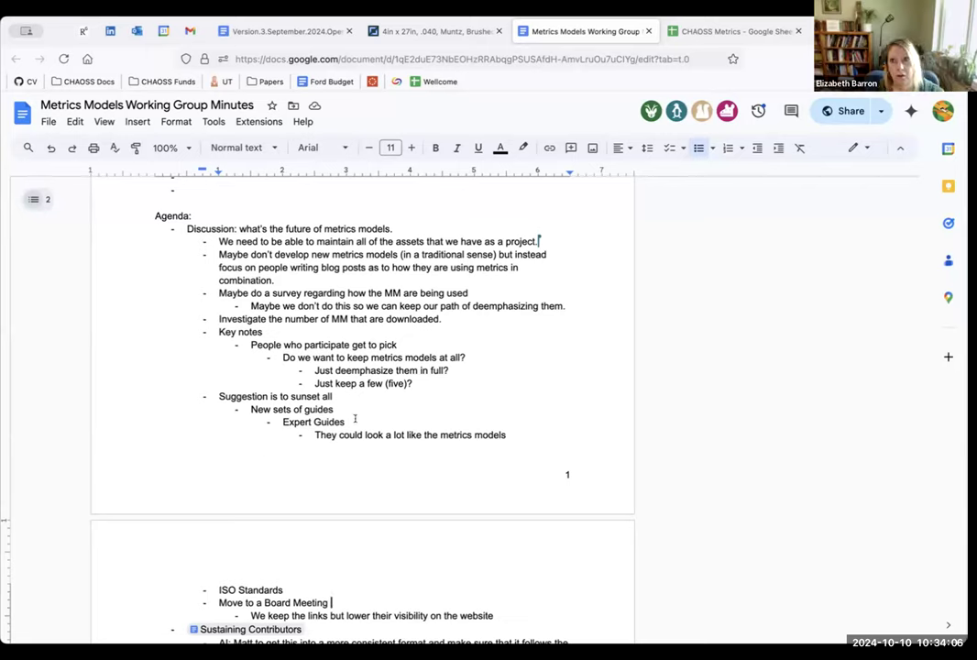
Make the bullet "Just deemphasize them in full?" under Key notes bold and italic.
left_click_drag(455, 371, 311, 370)
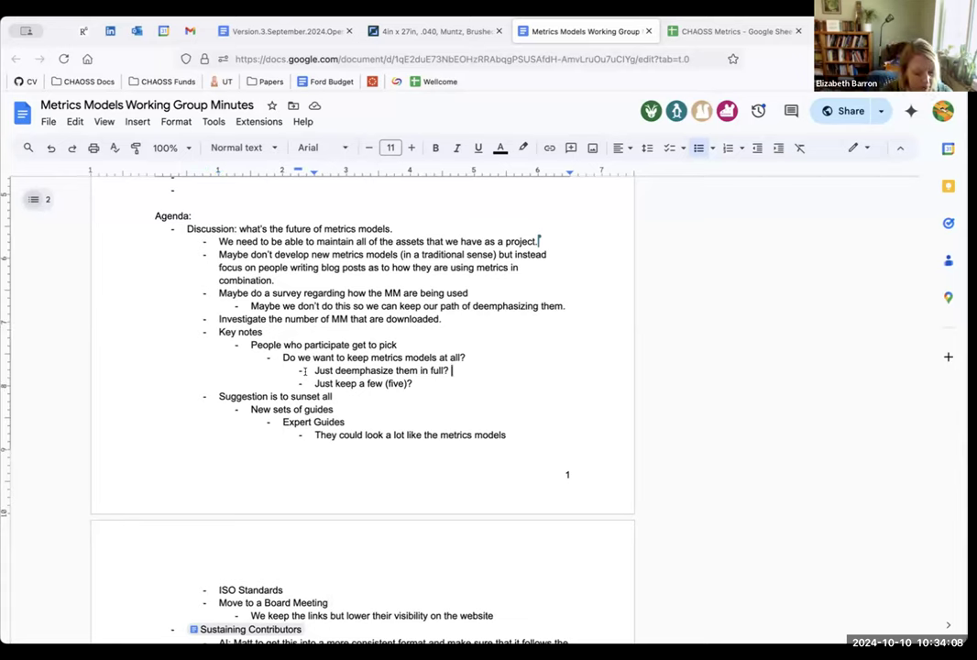
left_click(435, 149)
left_click(456, 148)
left_click(478, 435)
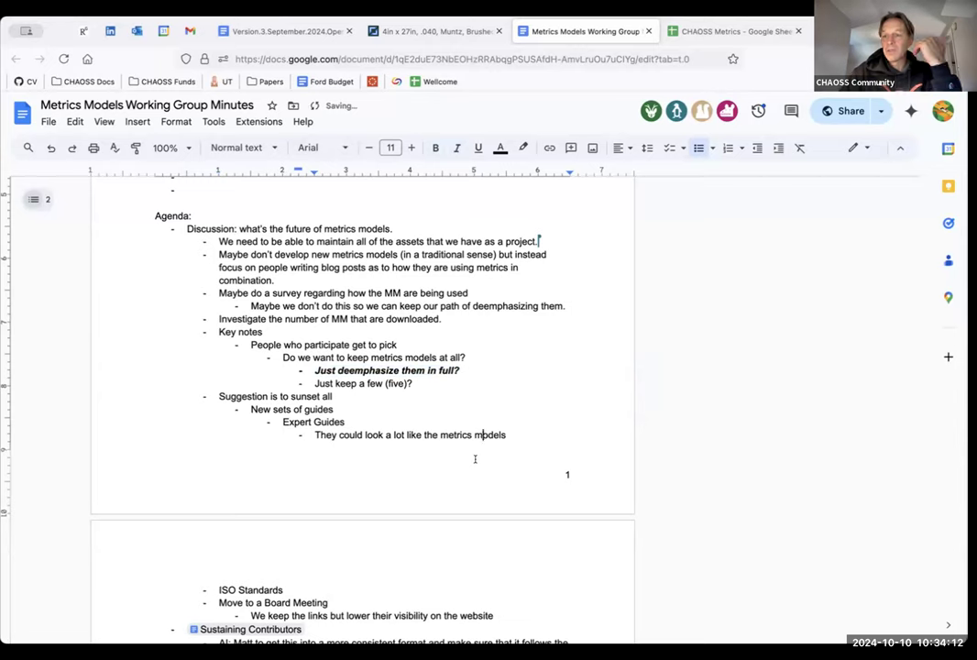
Add the sub-bullets "Links stay" and "Disclaimer added" beneath "Just deemphasize them in full?".
triple_click(424, 369)
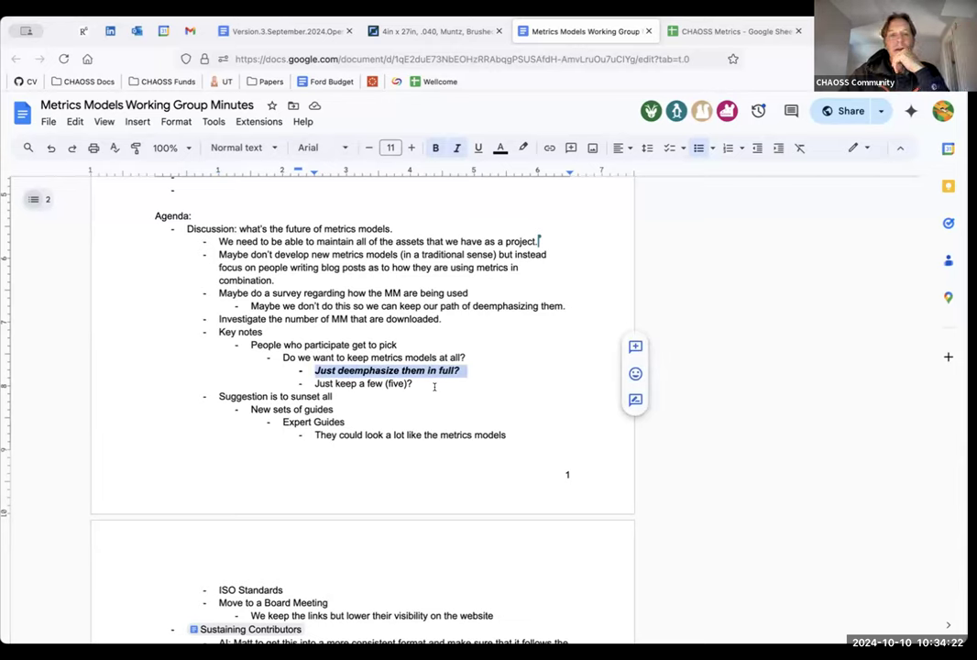
left_click(488, 367)
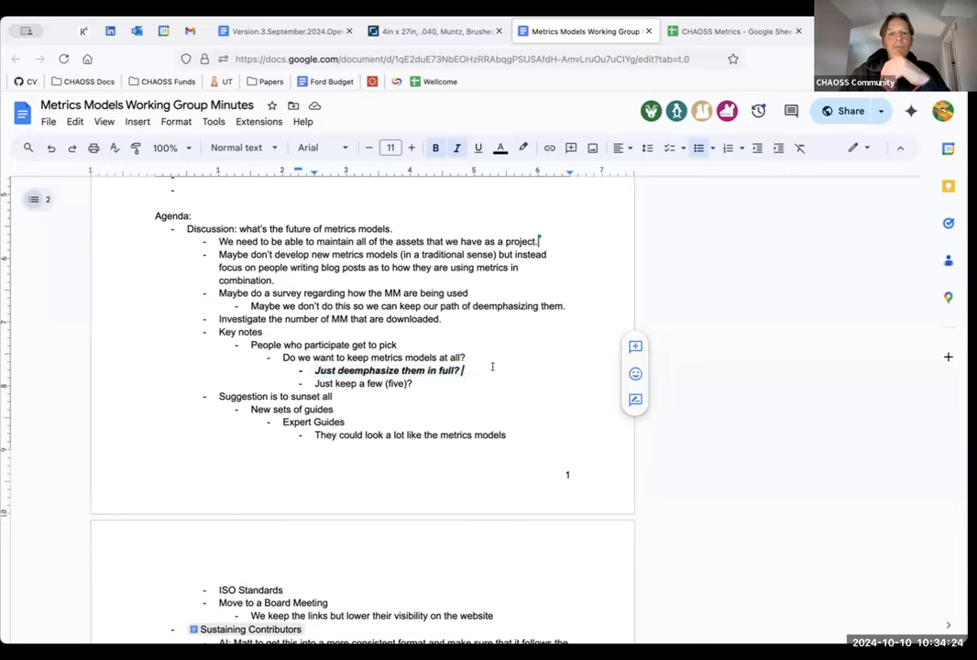
key("Return")
key("Tab")
type("Link")
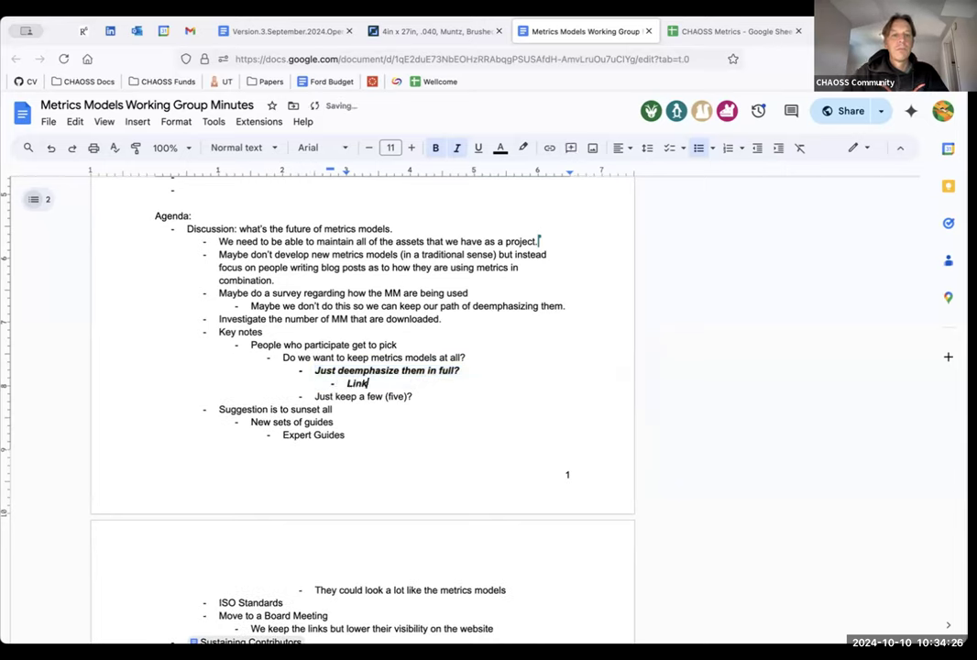
type("s stay")
key("Return")
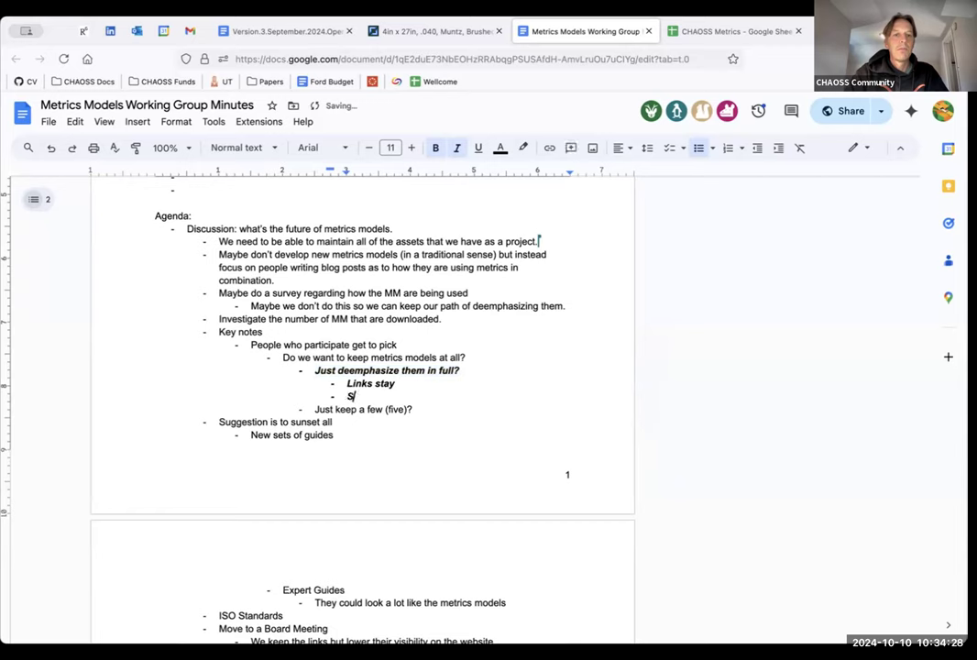
type("S")
key("BackSpace")
type("Disclaimer added")
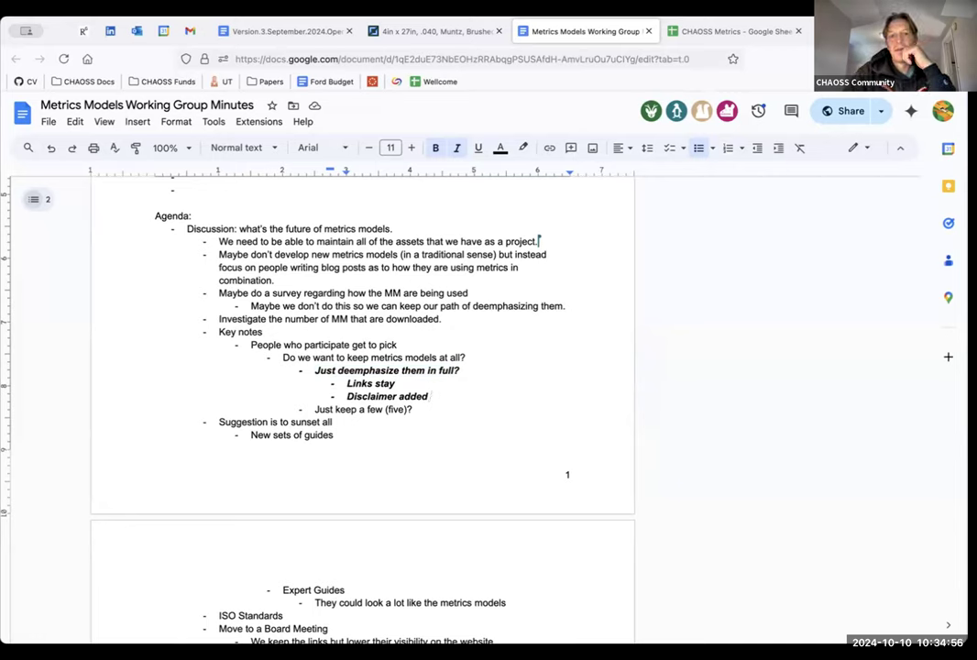
Extend the bullet "Suggestion is to sunset all" with "-- Existing metrics models would be candidates for new sets of guides", merging in the bullet below.
left_click(314, 590)
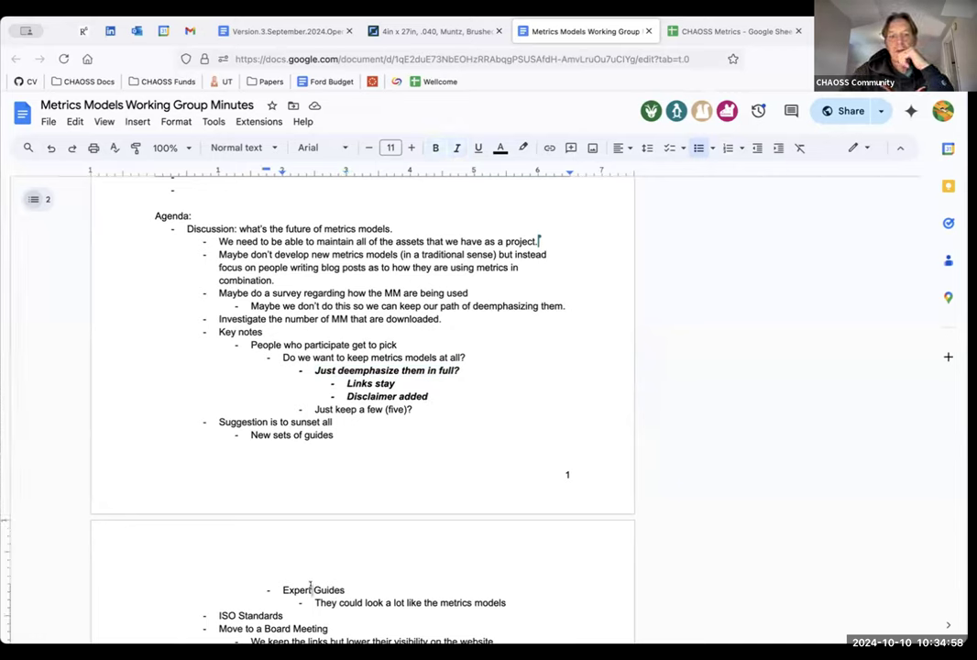
left_click(347, 421)
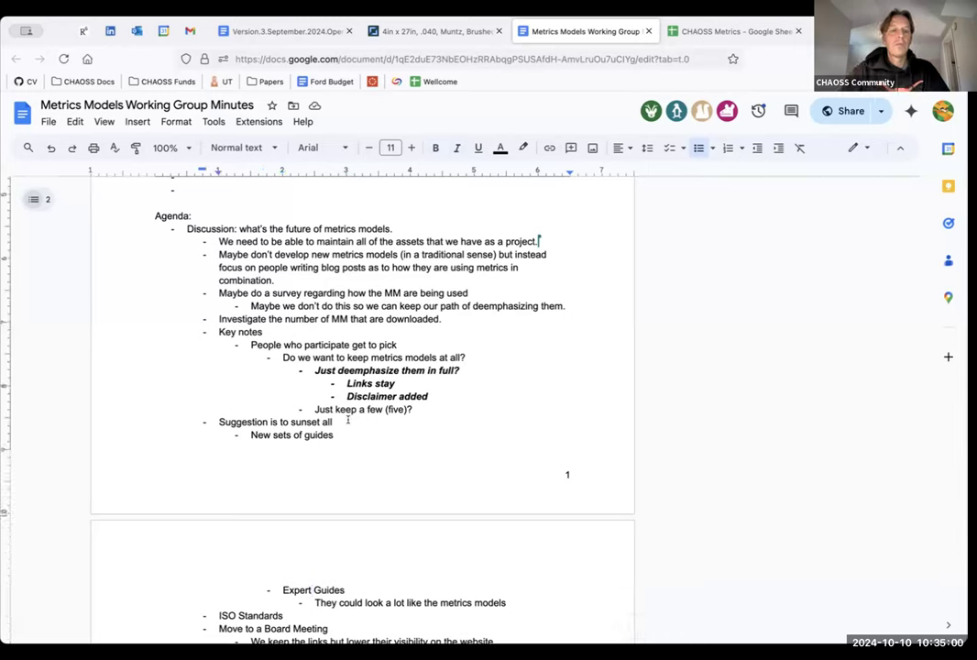
type("-- E")
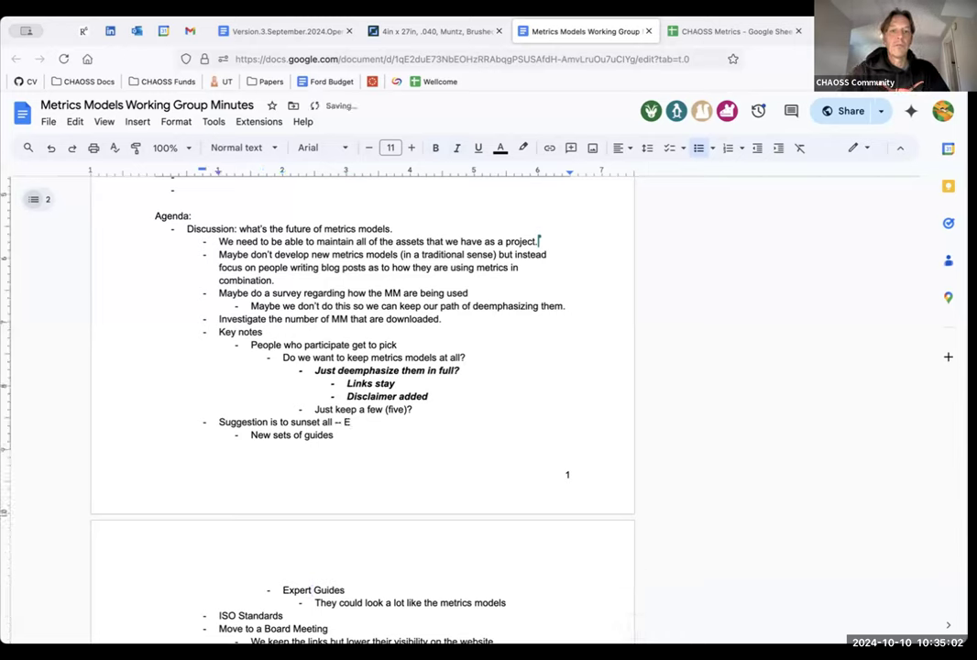
type("xisting ")
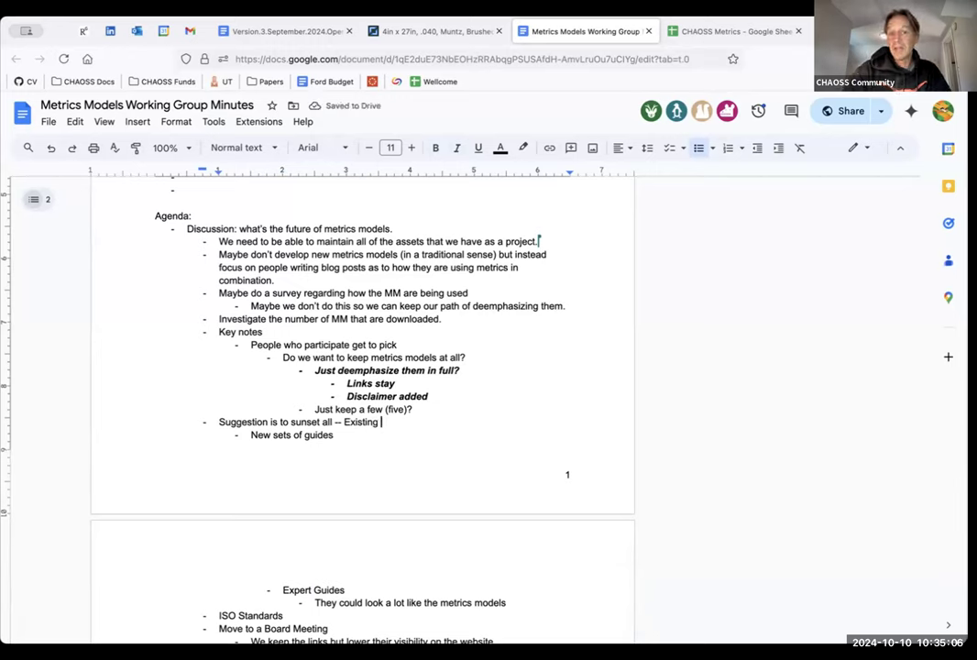
type("metrics models would be candidates for")
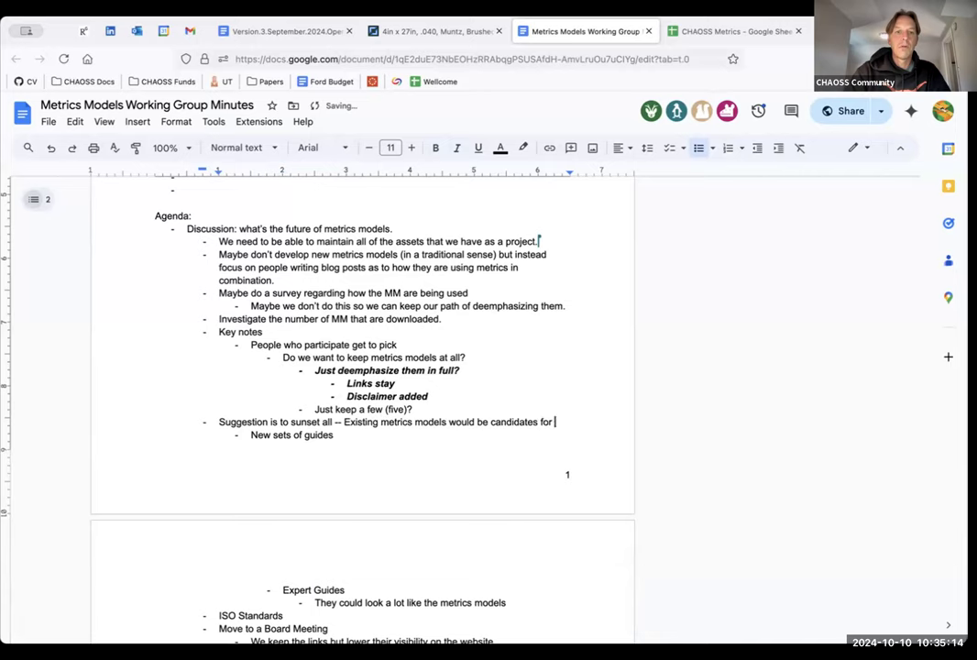
key("shift+Right")
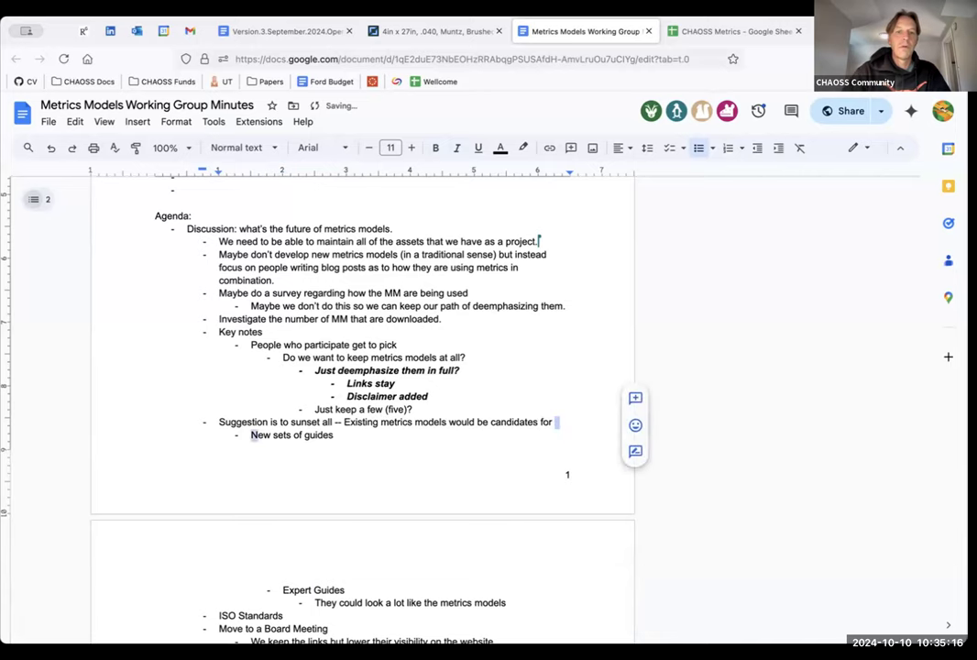
type("new sets of guides")
Outdent the "Expert Guides" bullet and its sub-bullet "They could look a lot like the metrics models" by one level each.
scroll(253, 481, "down", 2)
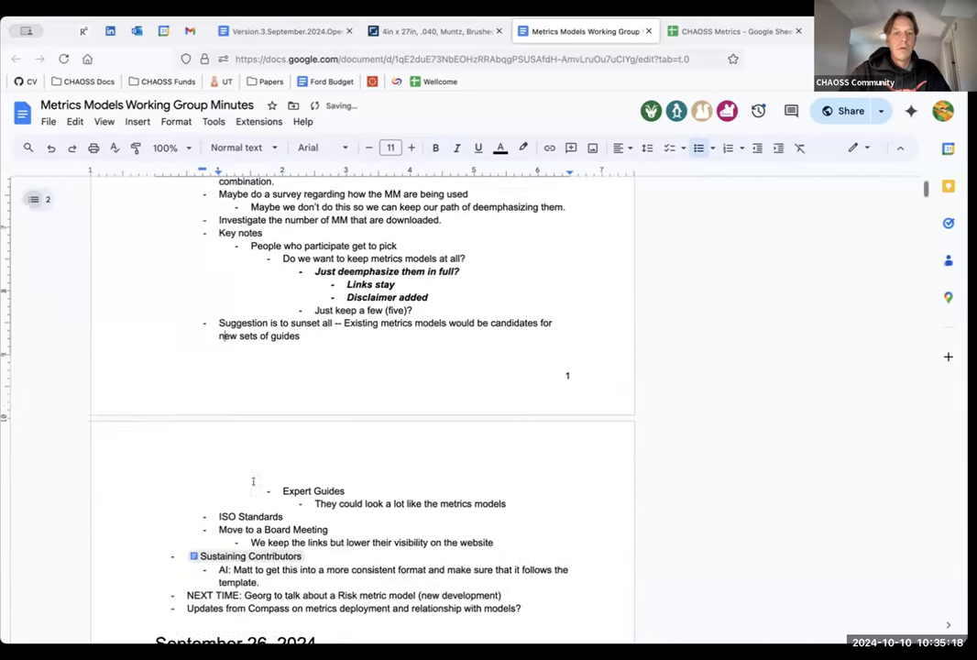
left_click(283, 446)
key("shift+Tab")
left_click(313, 458)
key("shift+Tab")
key("Up")
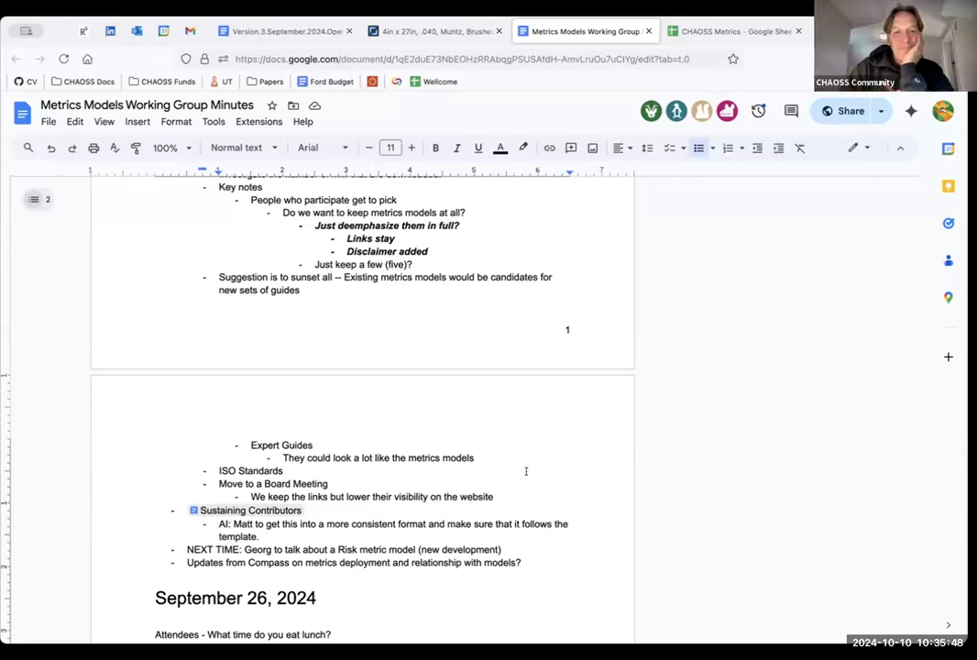
left_click_drag(475, 454, 283, 457)
left_click(295, 455)
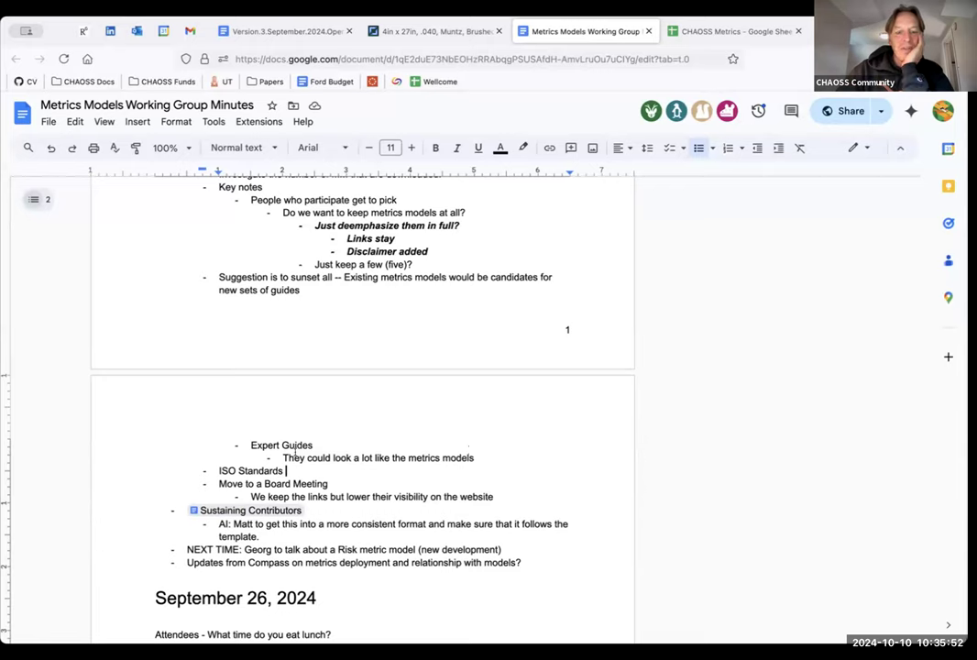
triple_click(477, 456)
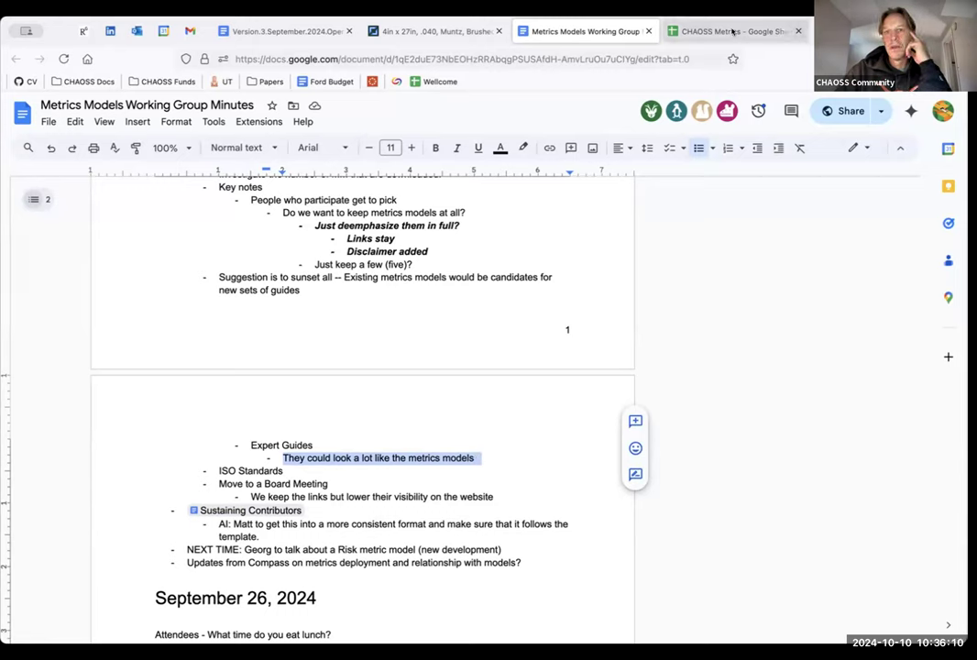
Switch to the CHAOSS Metrics spreadsheet and examine the Metrics Models list, focusing on the released starter and OSS Project Viability models.
left_click(733, 32)
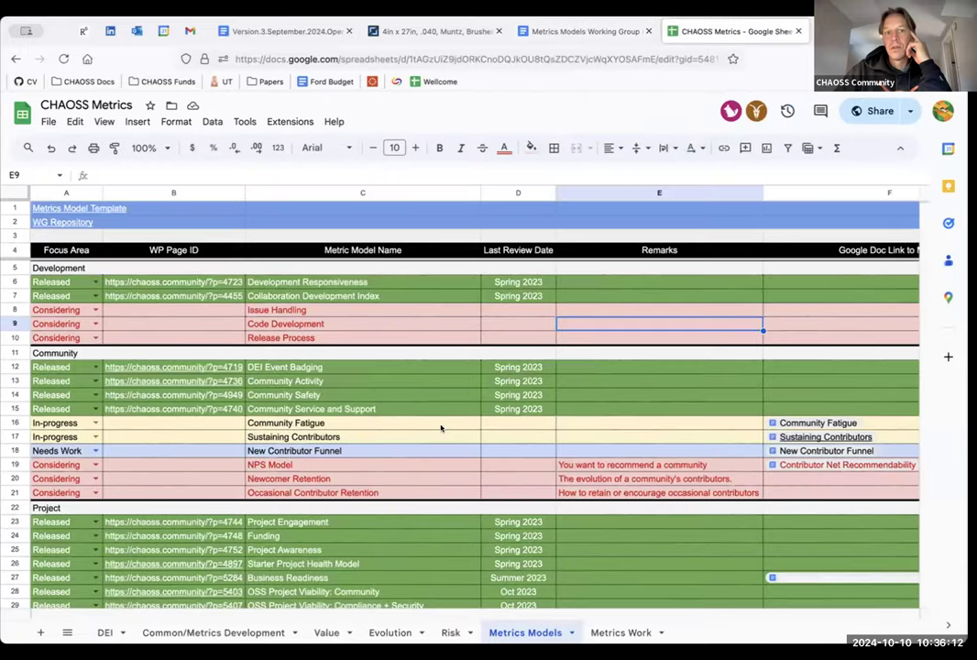
scroll(440, 435, "down", 1)
scroll(440, 439, "up", 1)
scroll(440, 439, "down", 3)
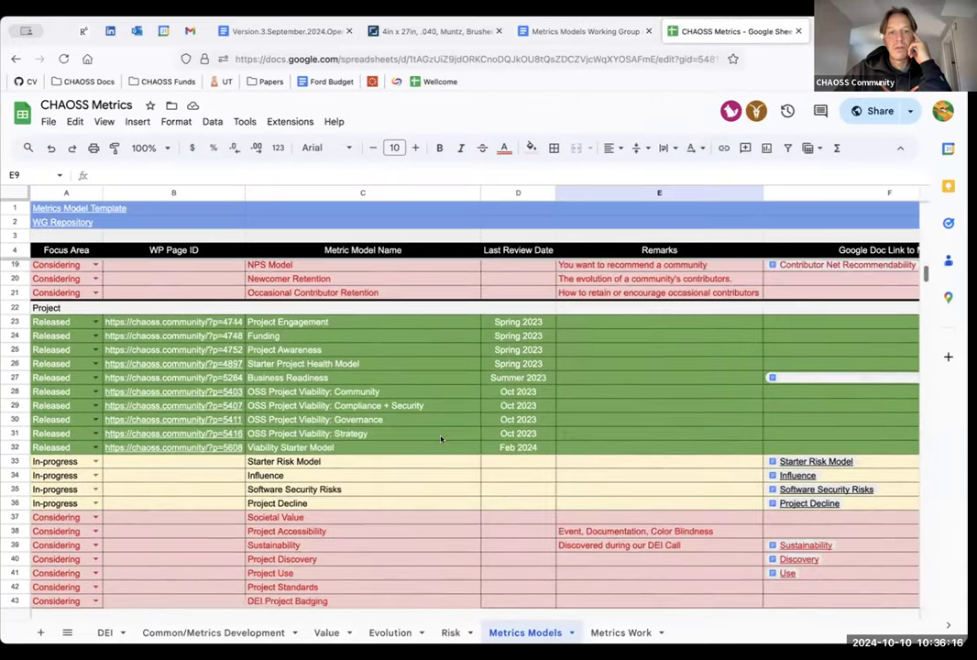
left_click(362, 363)
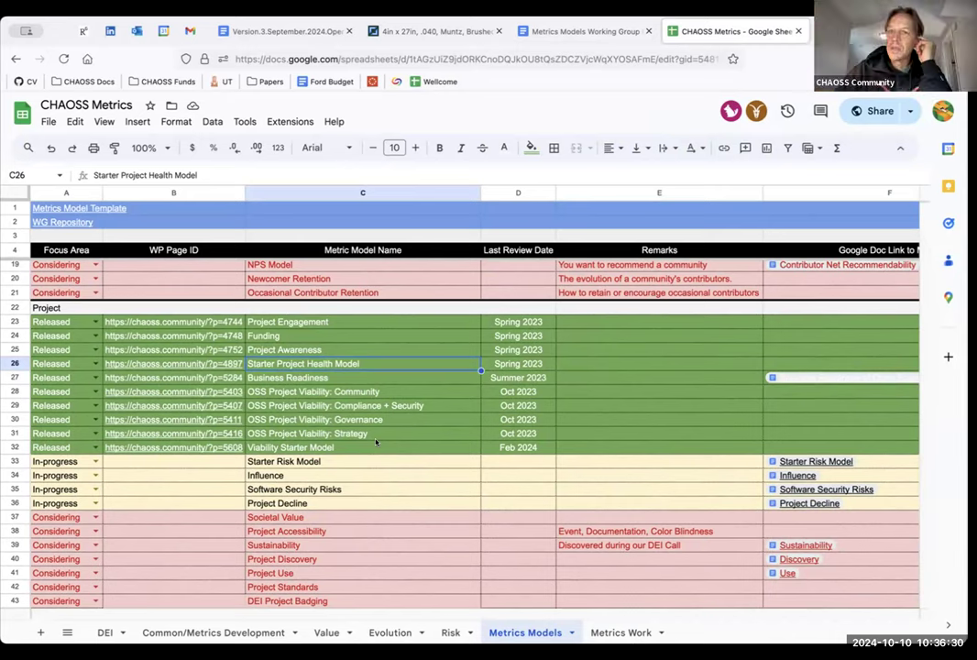
left_click(358, 378)
left_click(357, 364)
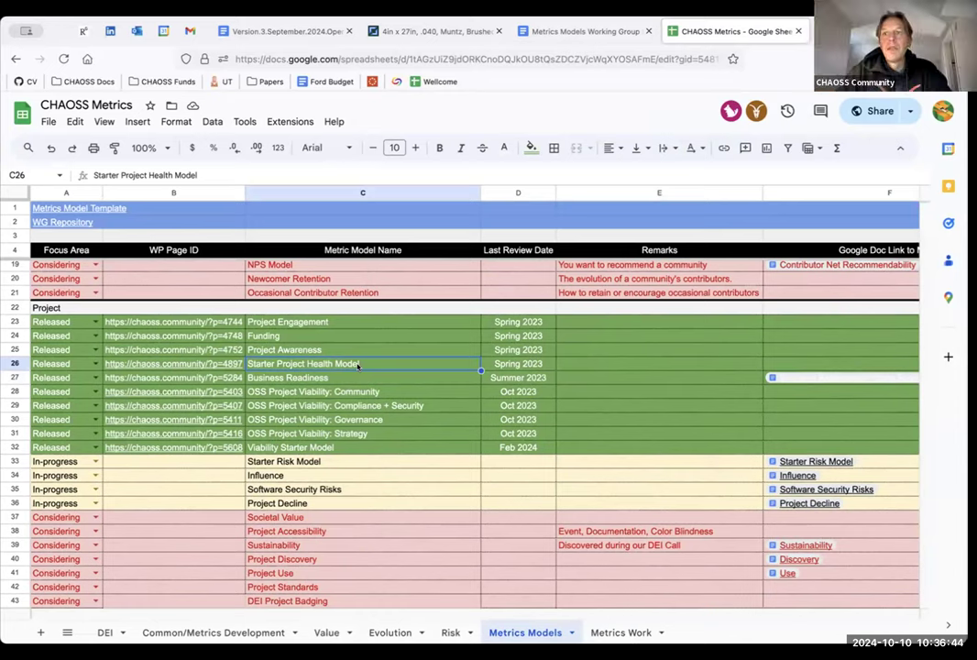
left_click(354, 407)
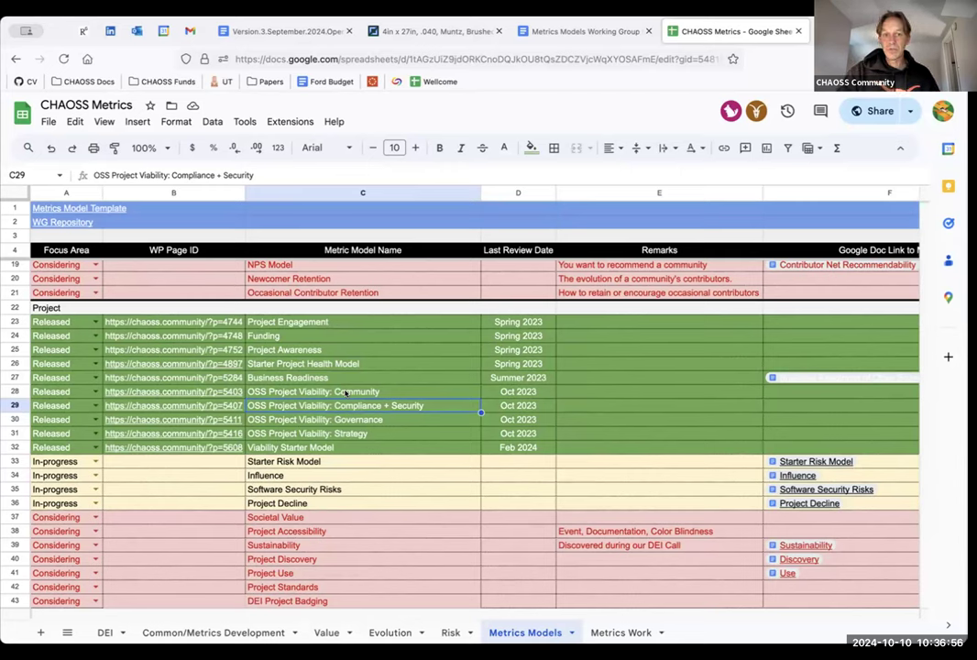
left_click(333, 447)
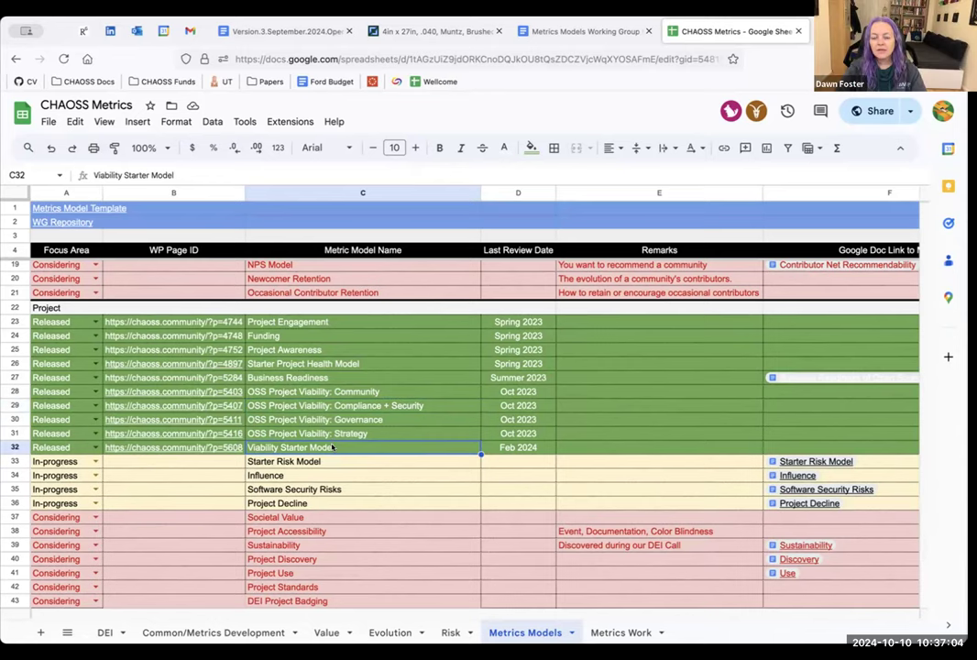
scroll(338, 433, "up", 5)
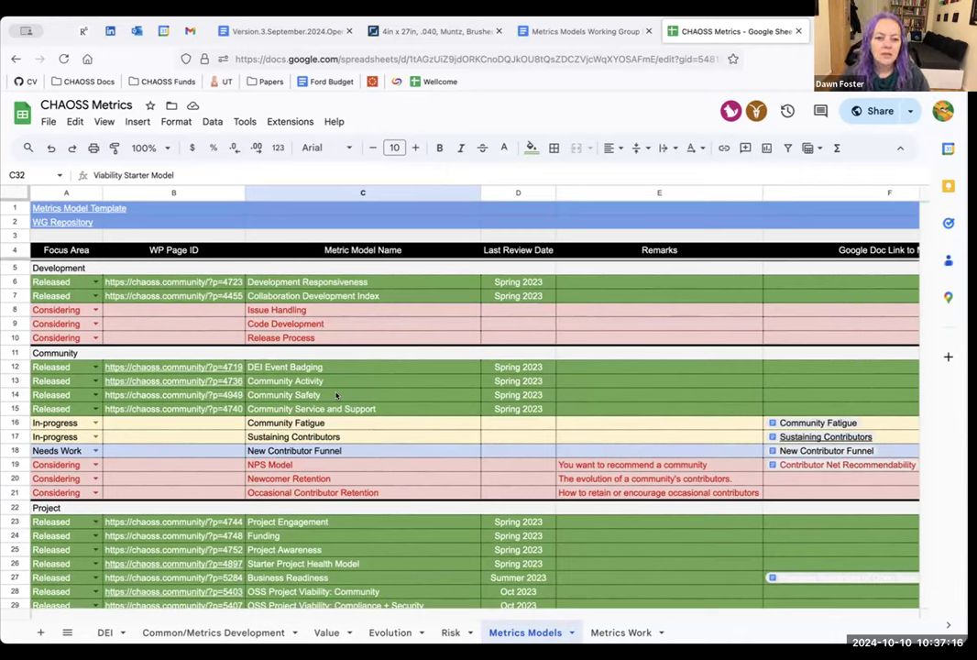
scroll(336, 395, "down", 2)
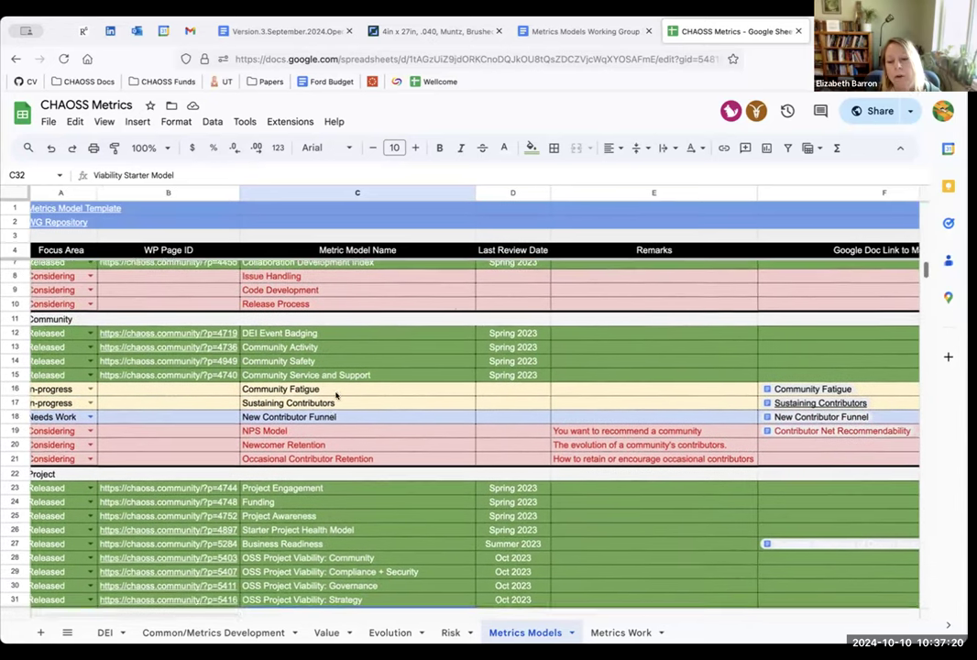
scroll(338, 395, "down", 2)
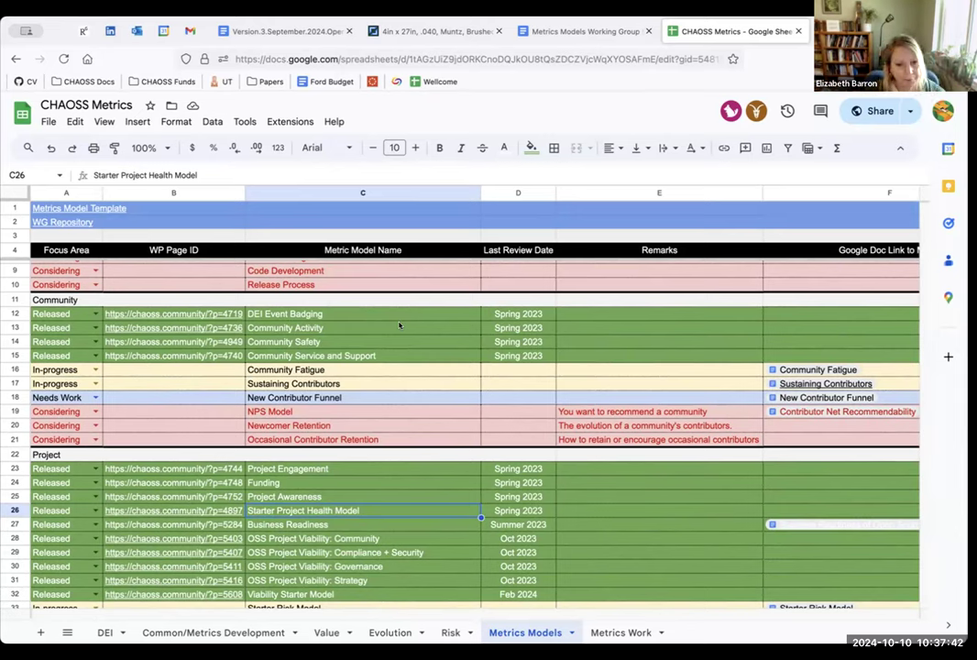
scroll(475, 492, "down", 2)
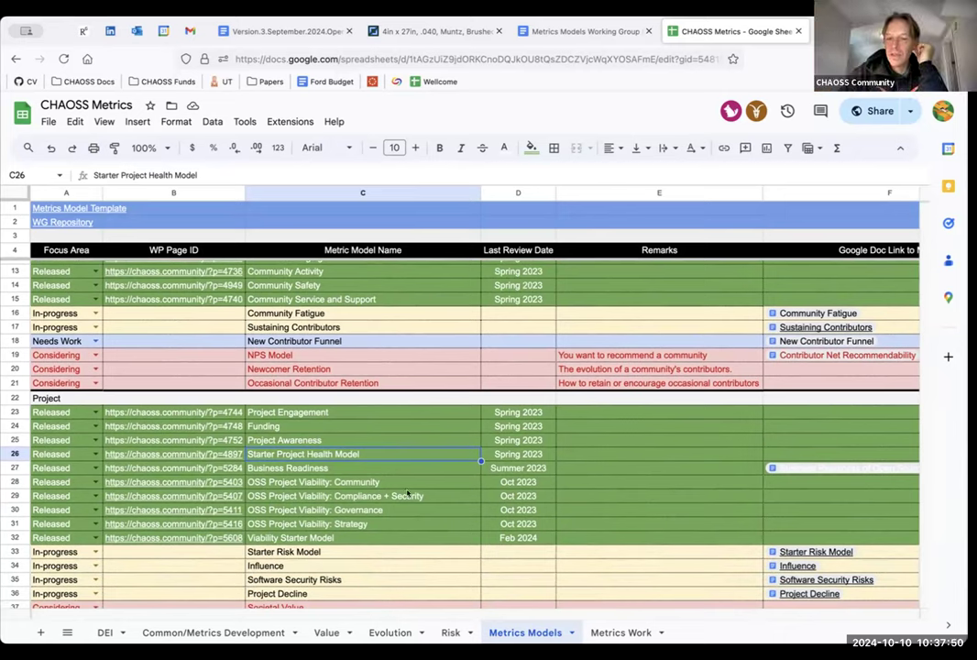
left_click(400, 482)
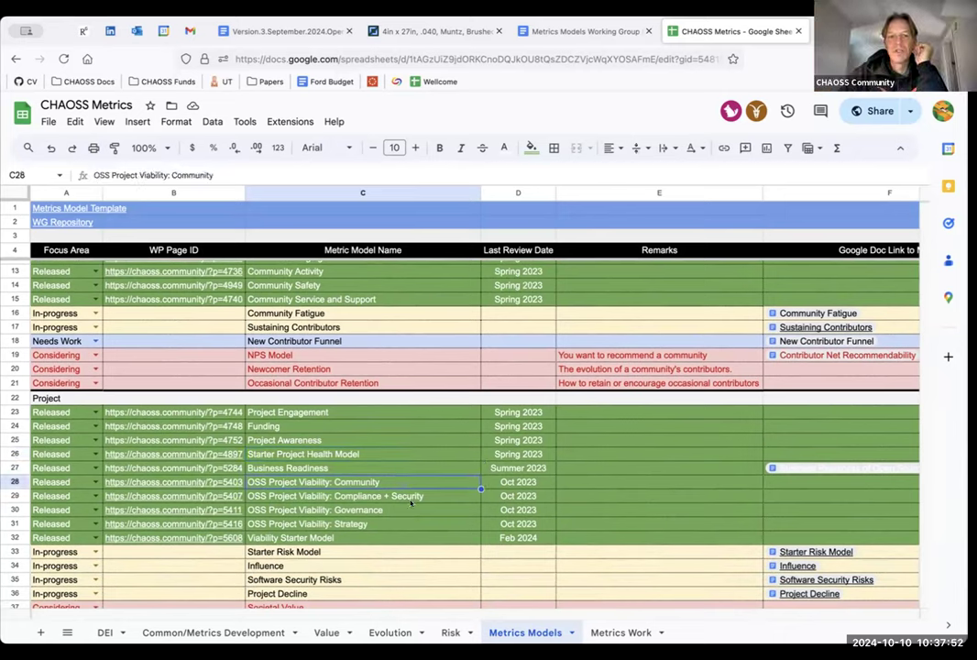
left_click(409, 524)
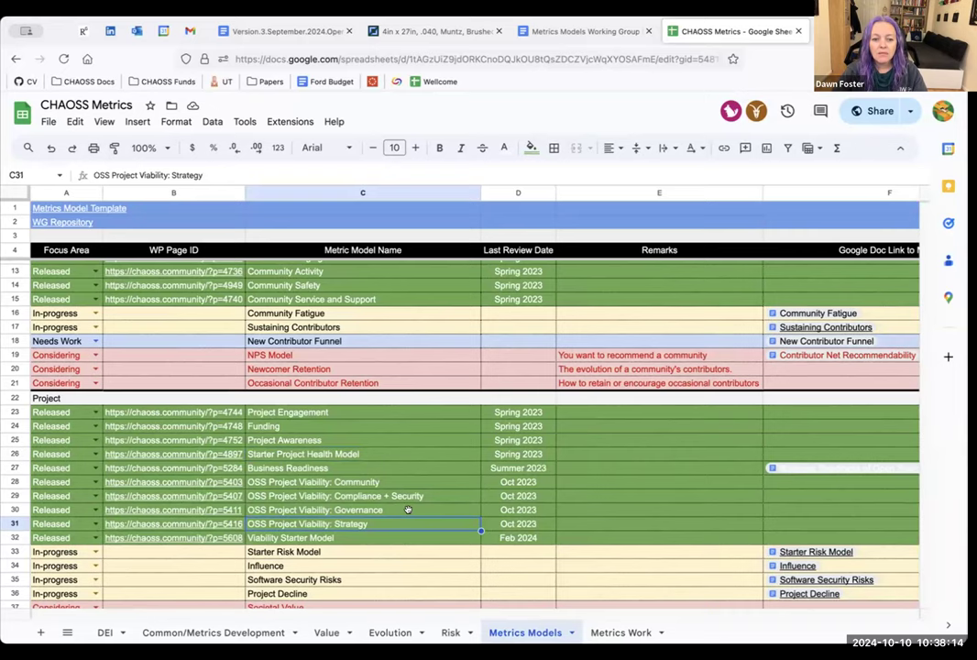
Return to the Metrics Models Working Group minutes and insert "Maybe a very" before "Existing metrics models" in the sunset suggestion bullet.
left_click(555, 31)
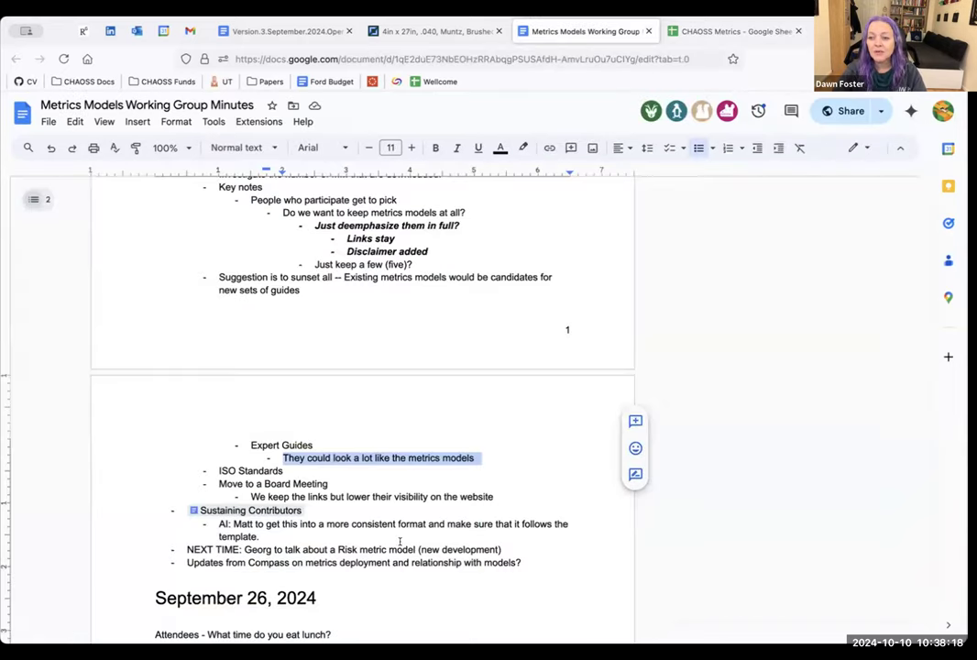
left_click(384, 488)
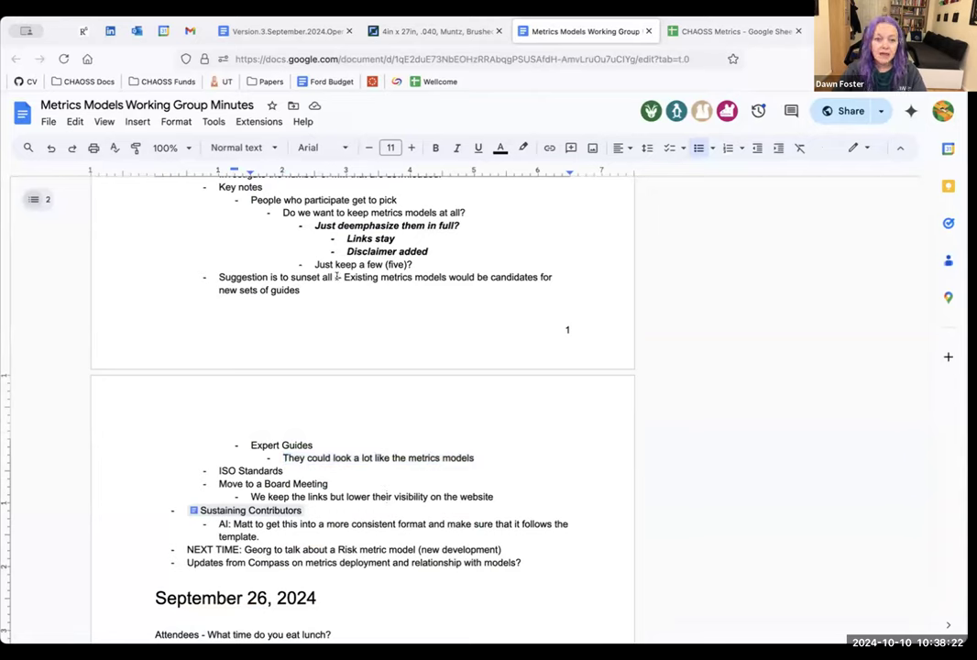
left_click(338, 277)
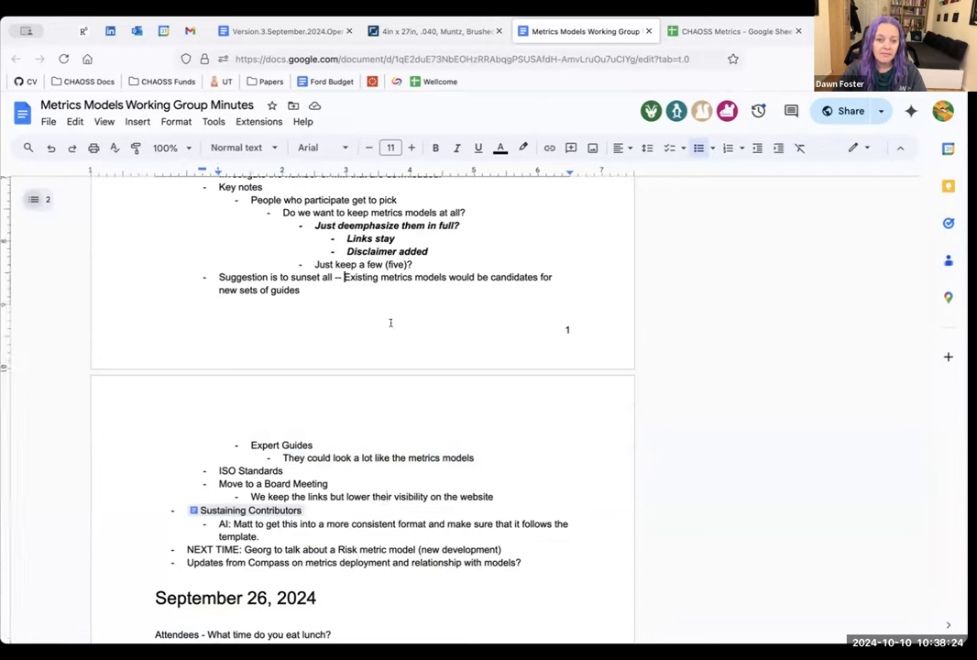
type("A")
key("BackSpace")
type("Maybe a")
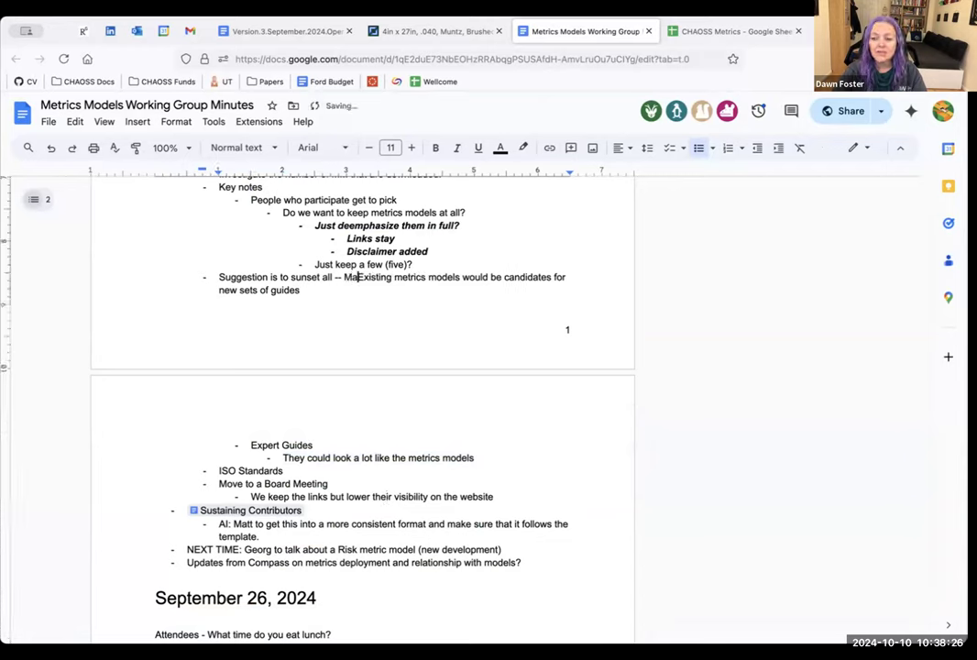
type(" very")
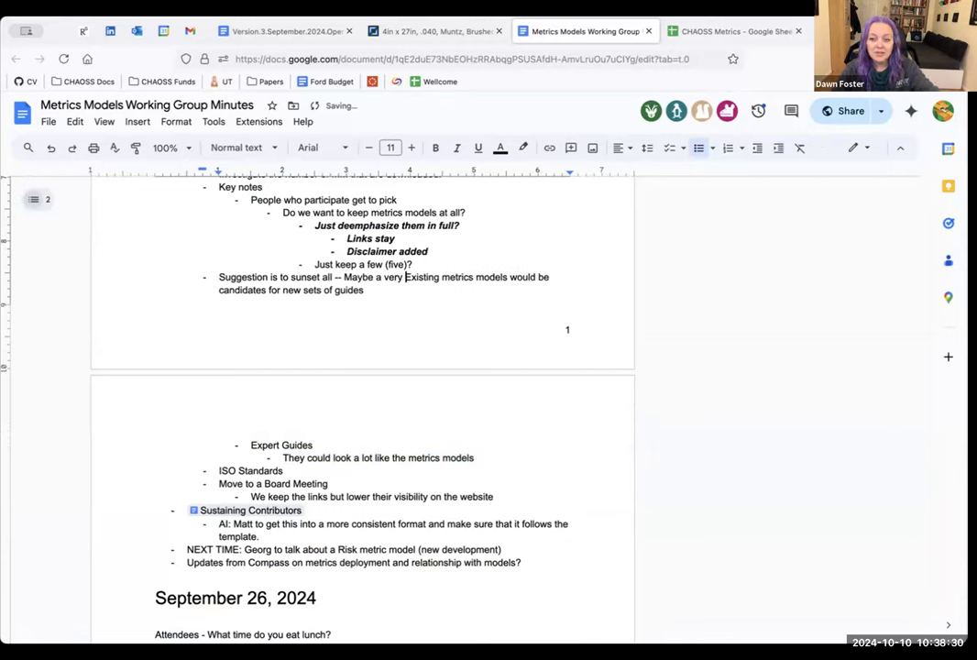
Delete the "Suggestion is to sunset all" bullet together with its "Expert Guides" sub-bullets from the minutes.
left_click_drag(478, 457, 209, 276)
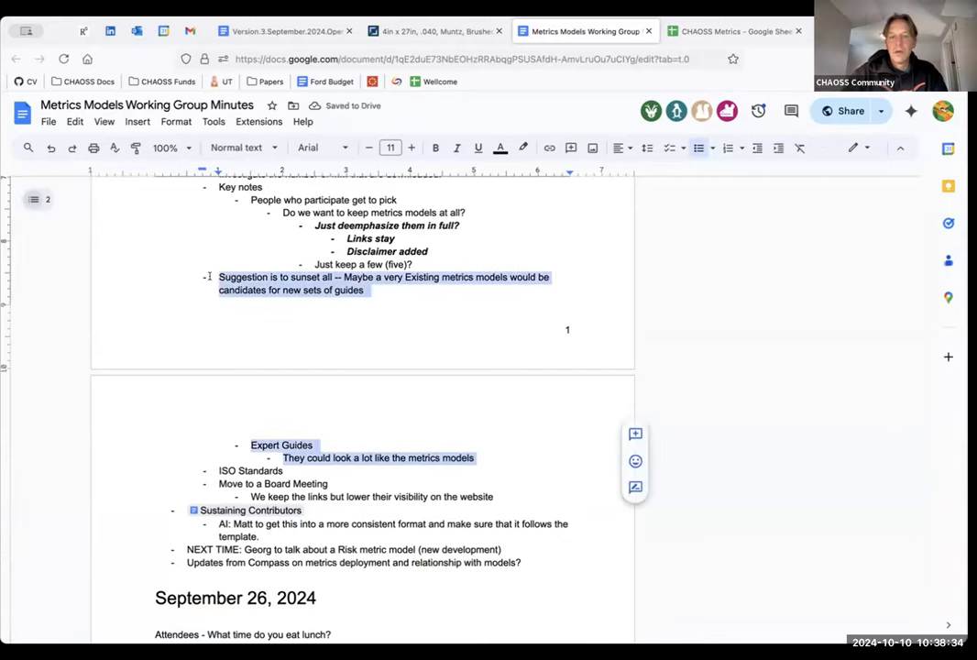
key("BackSpace")
key("BackSpace")
key("BackSpace")
Reword the "ISO Standards" bullet to read "Relationship to ISO Standards?".
left_click(286, 277)
key("BackSpace")
type("?")
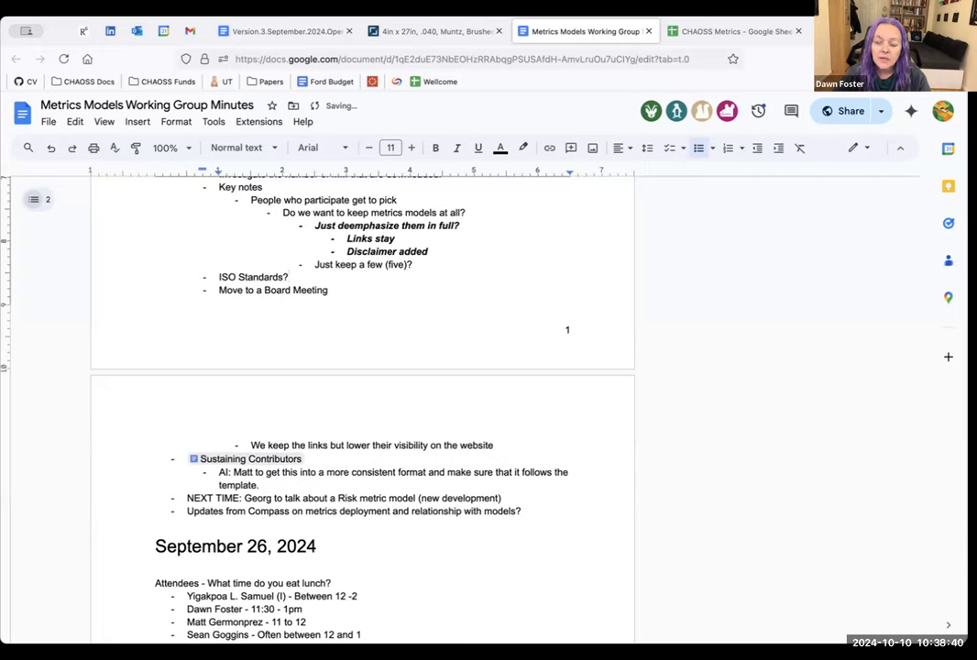
left_click(219, 277)
type("Relationship to")
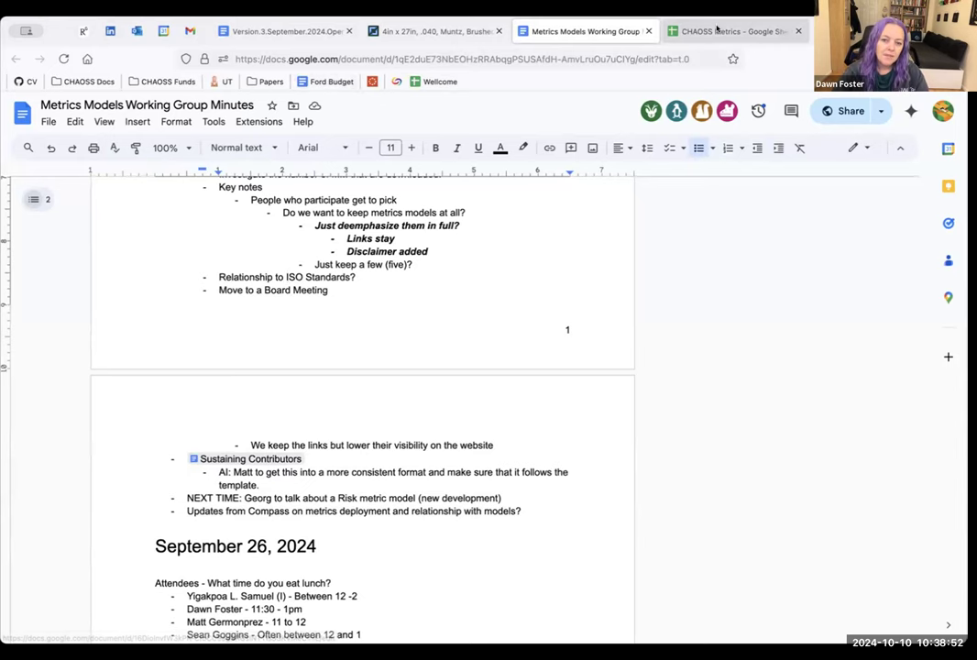
Switch to the CHAOSS Metrics spreadsheet and select the four OSS Project Viability models plus Viability Starter Model, reviewing the Metrics Models list.
left_click(720, 31)
scroll(287, 335, "down", 2)
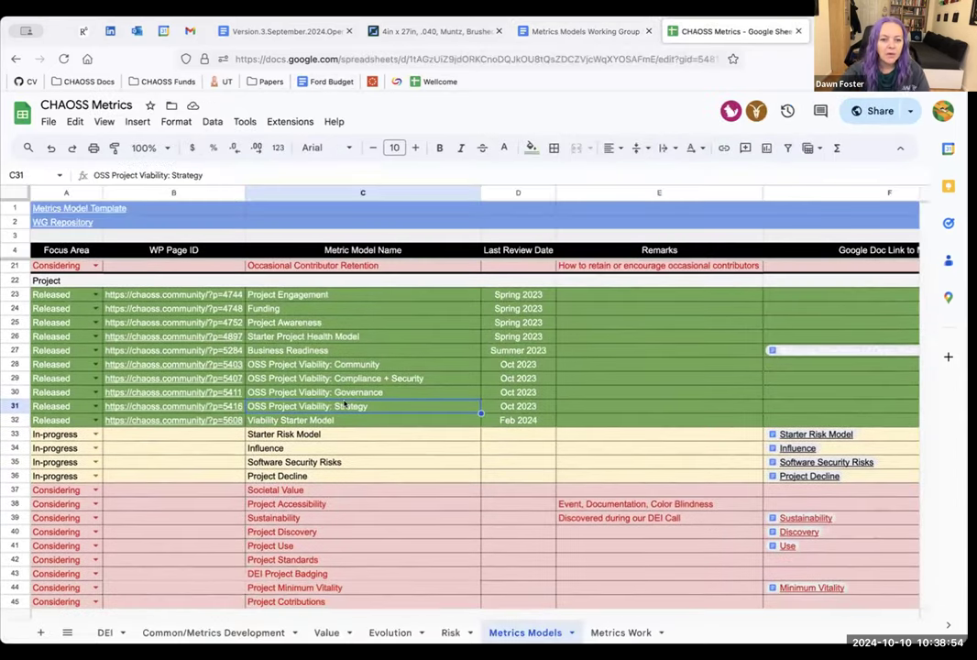
left_click(337, 363, "shift")
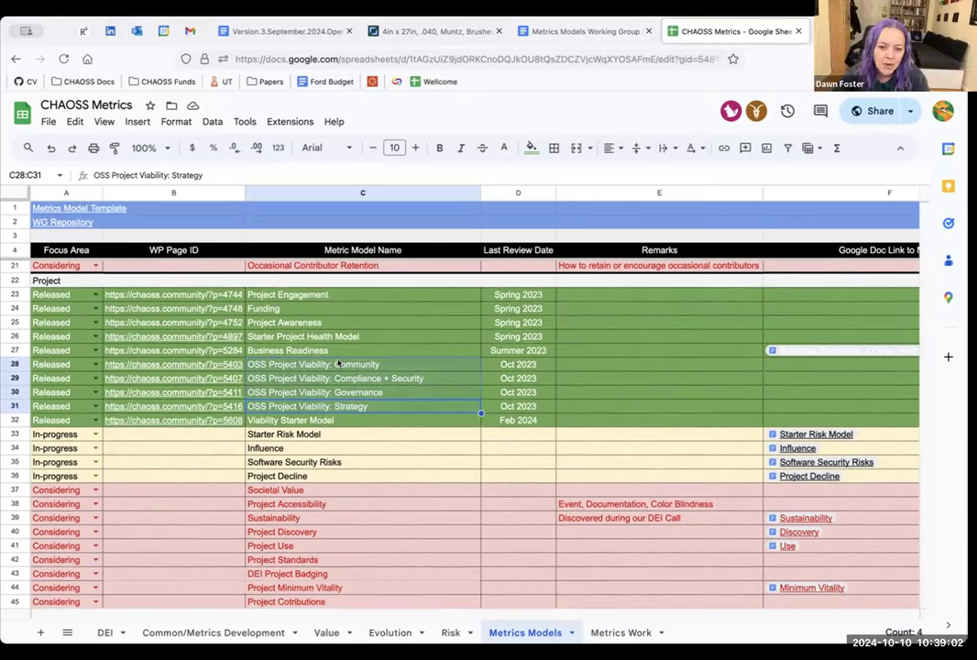
key("shift+Down")
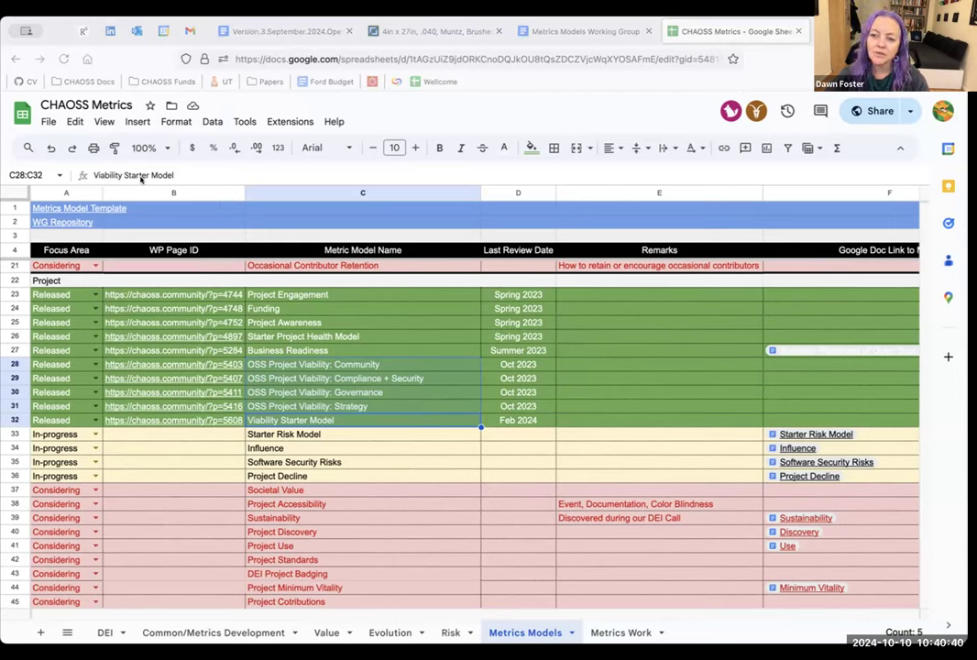
mouse_move(197, 393)
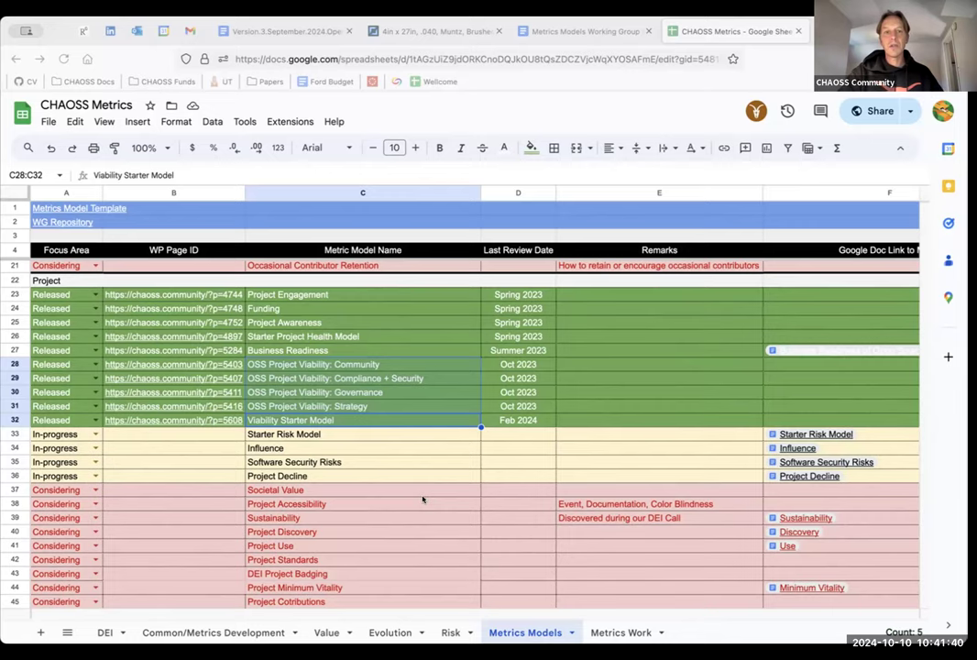
scroll(420, 485, "up", 5)
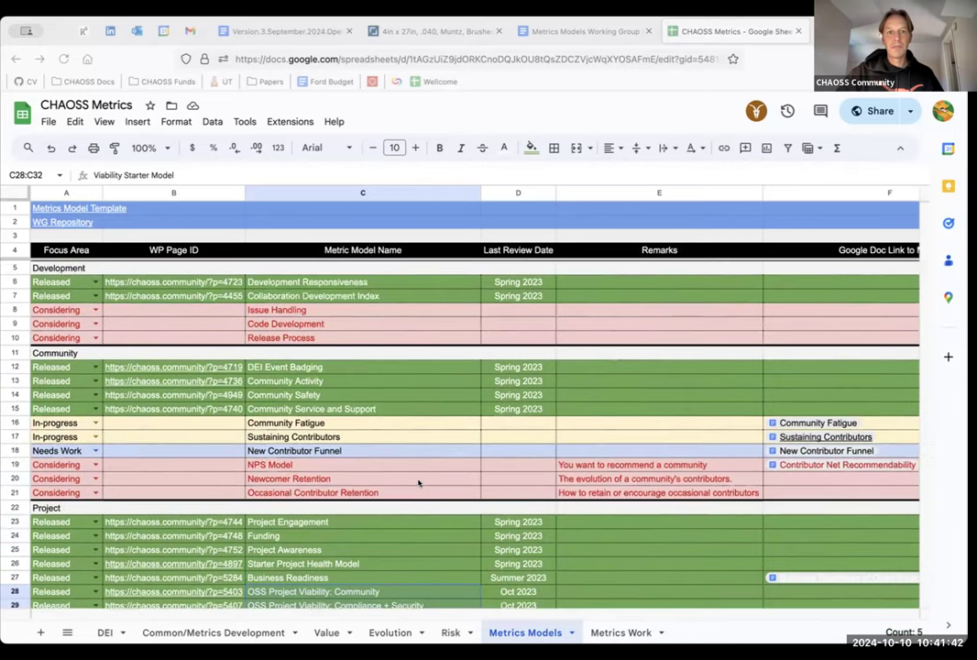